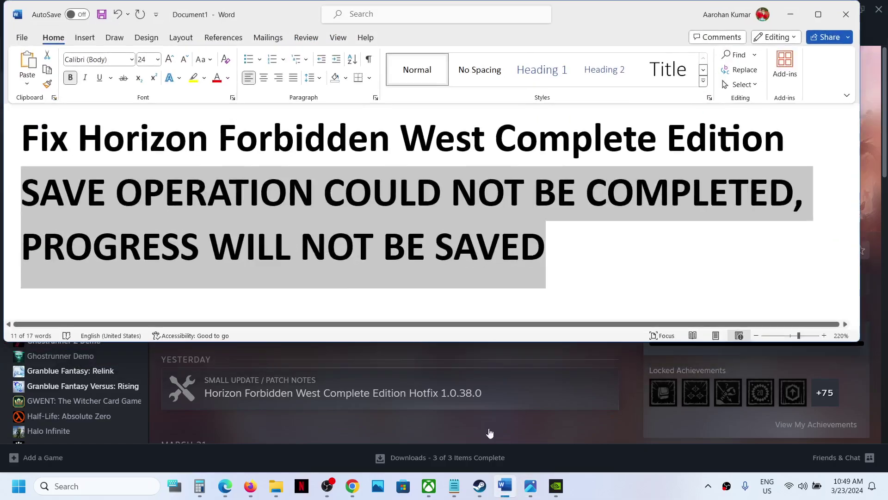
Set the Word document aside, then open Windows Settings to the Privacy & security page
click(505, 486)
click(790, 14)
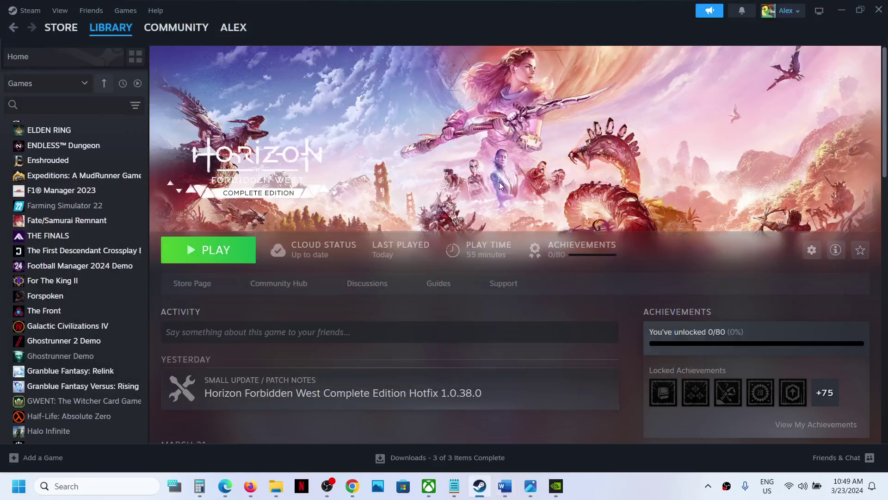
click(18, 486)
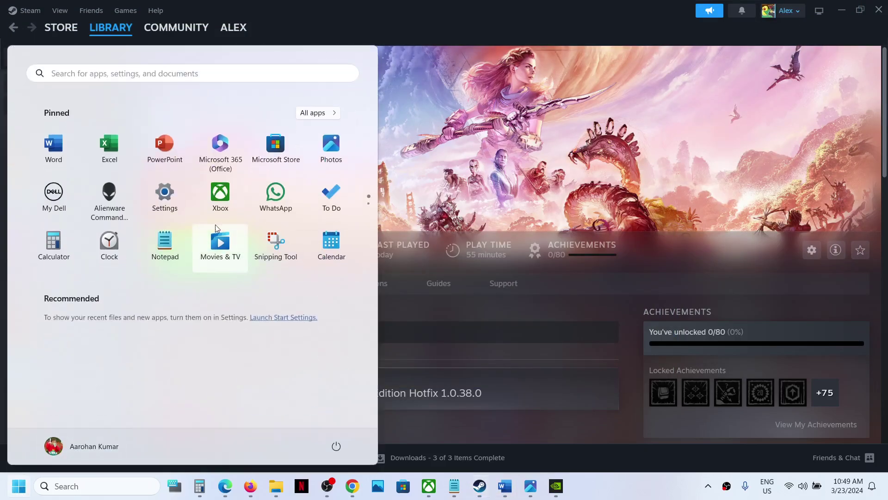
click(162, 200)
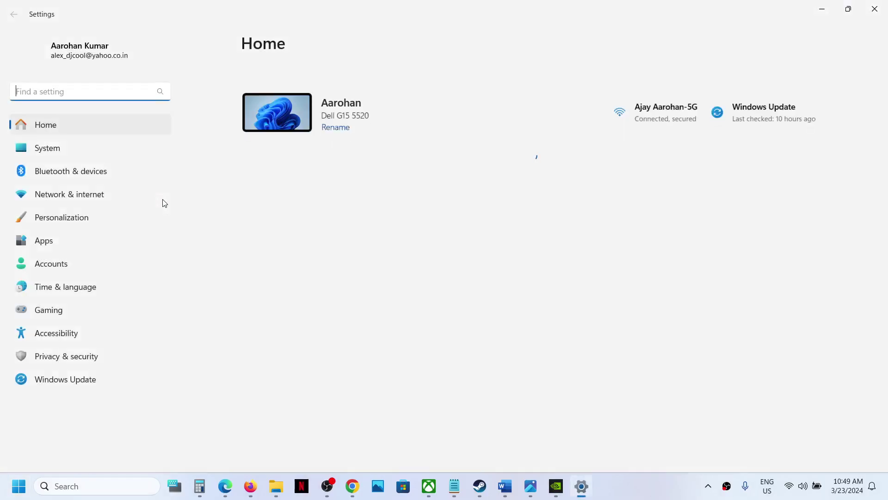
click(77, 360)
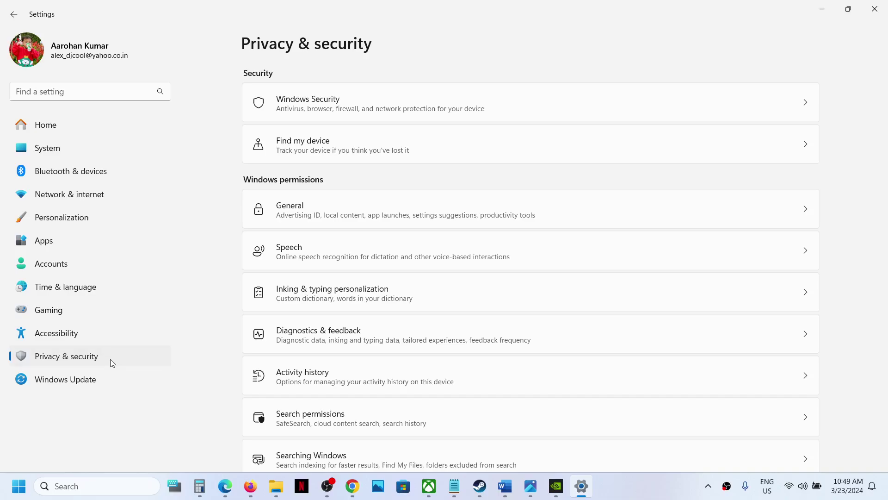
Go from Windows Security's Virus & threat protection to the Controlled folder access allowed-apps page
click(353, 110)
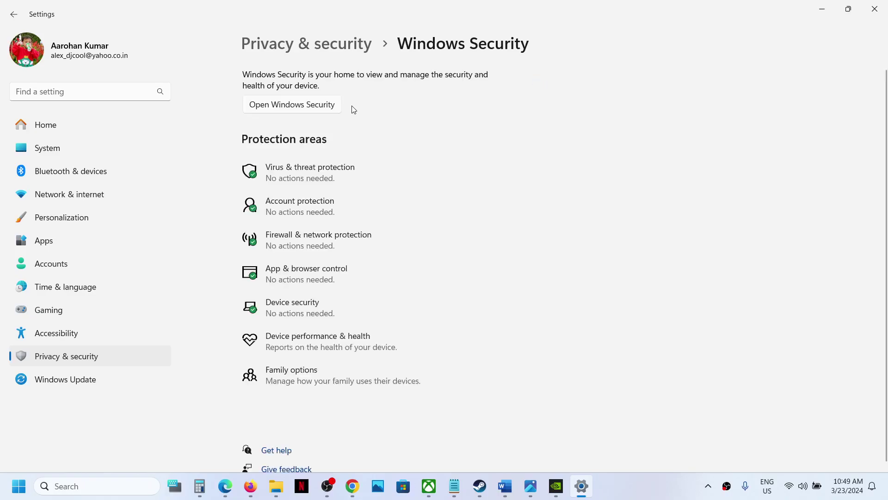
click(326, 180)
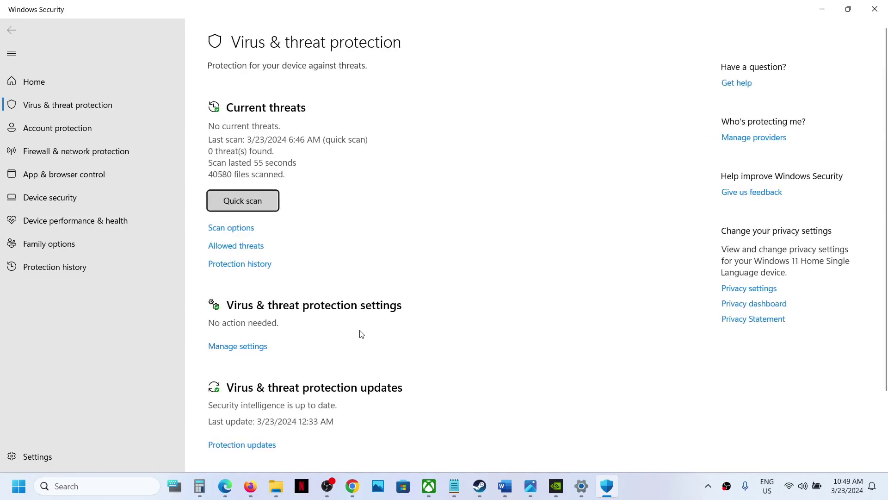
scroll(362, 334, down, 2)
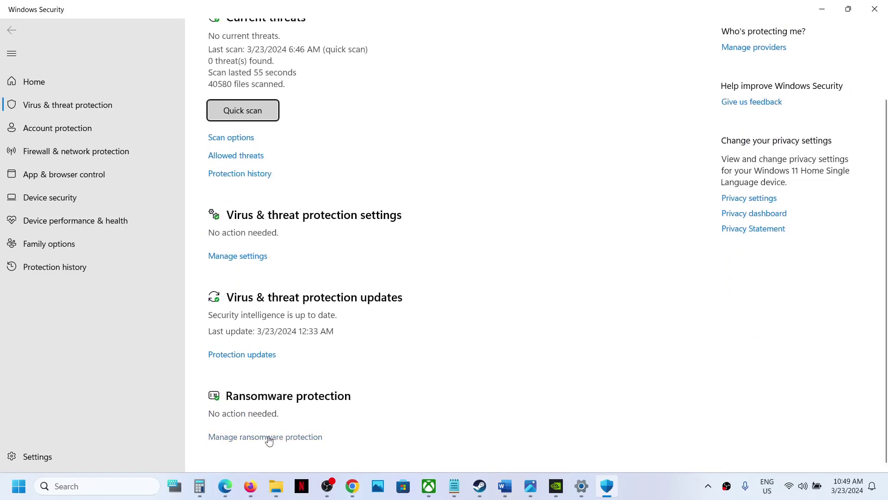
click(271, 438)
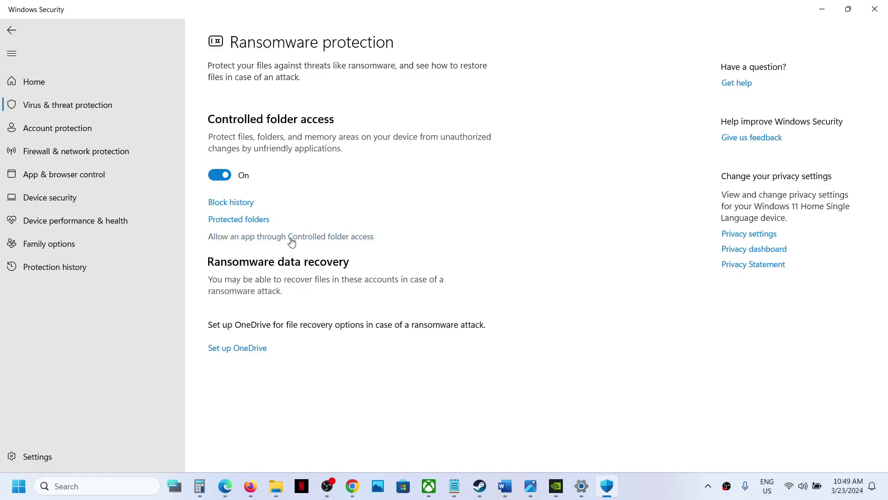
click(309, 240)
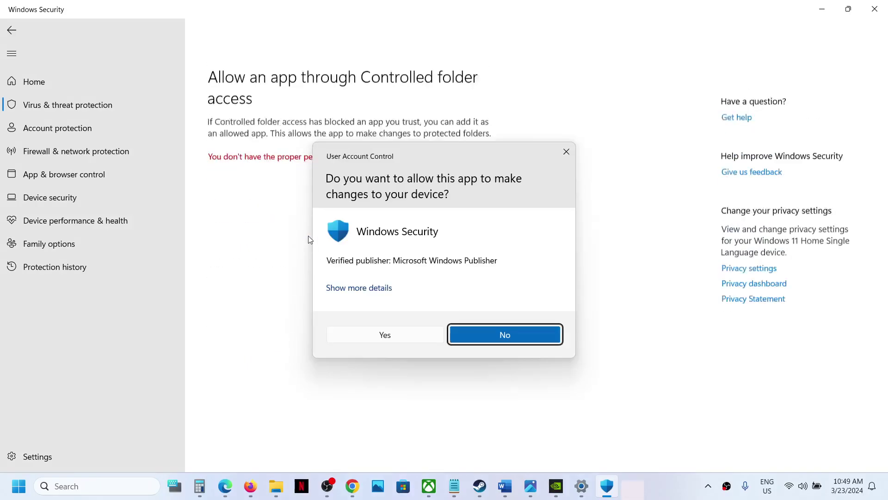
Approve the UAC prompt and choose Add an allowed app > Browse all apps
click(410, 341)
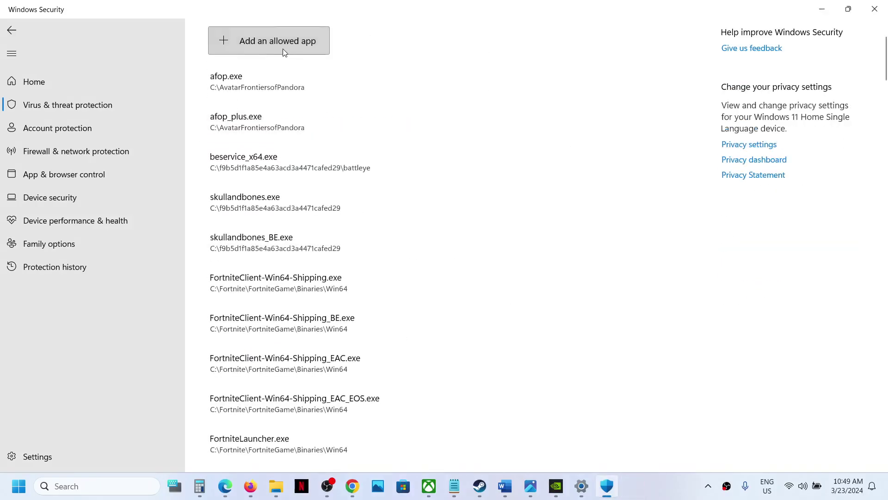
click(276, 44)
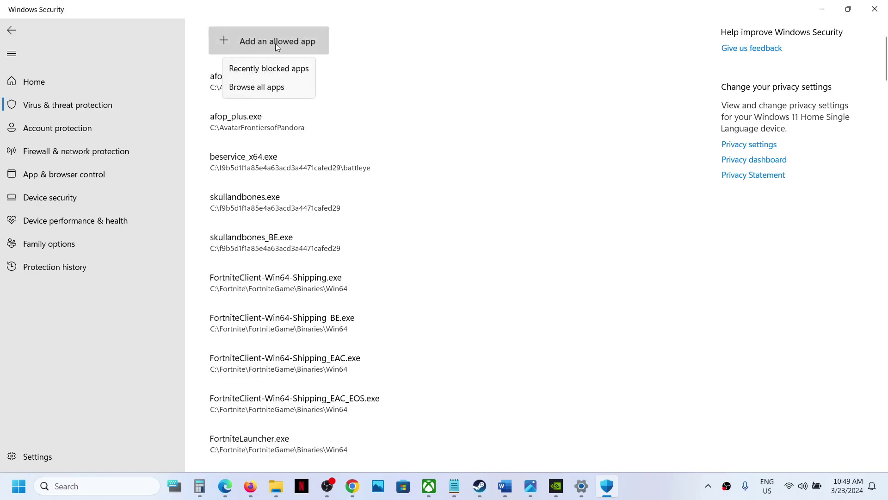
click(268, 95)
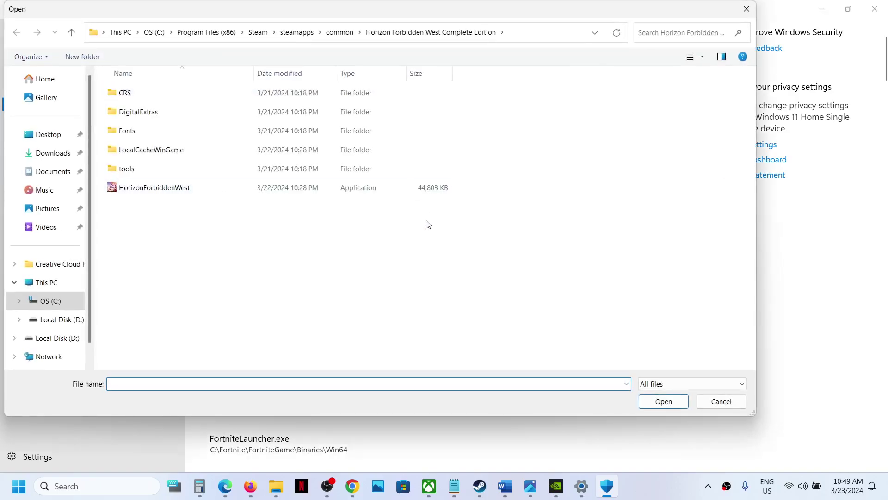
In the Open dialog, check D:\SteamLibrary, then browse to C:\Program Files (x86)
click(55, 283)
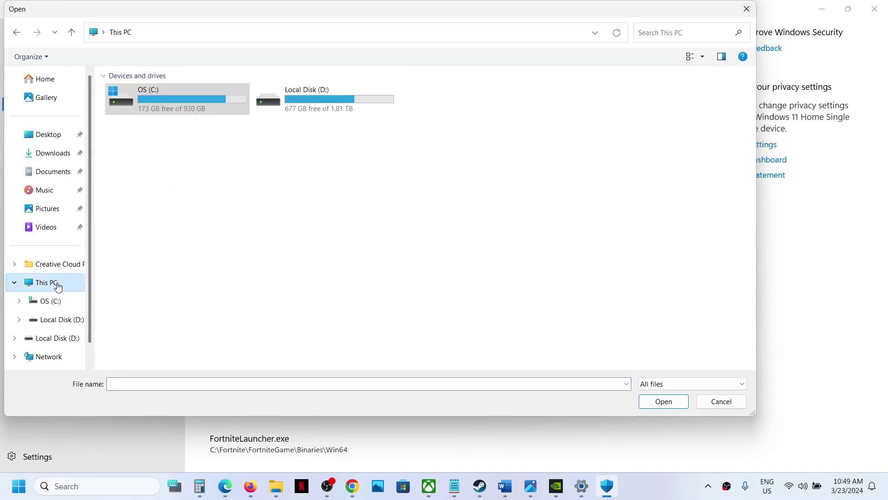
double_click(302, 99)
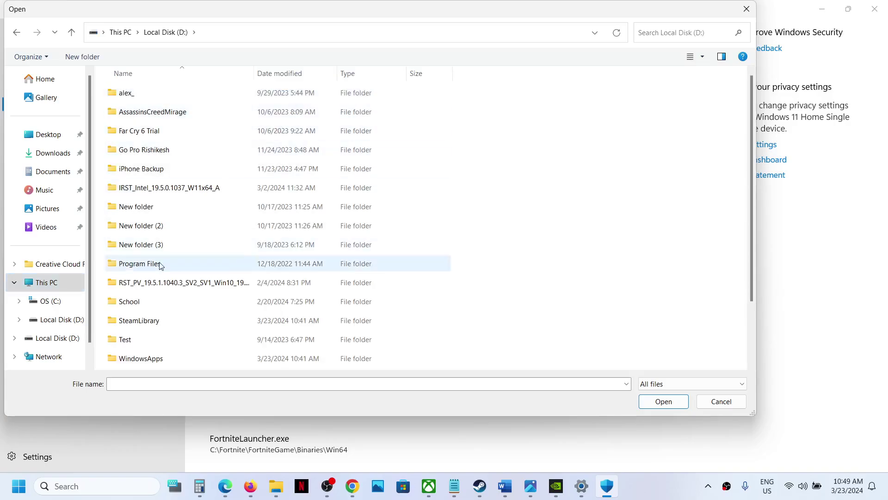
click(137, 321)
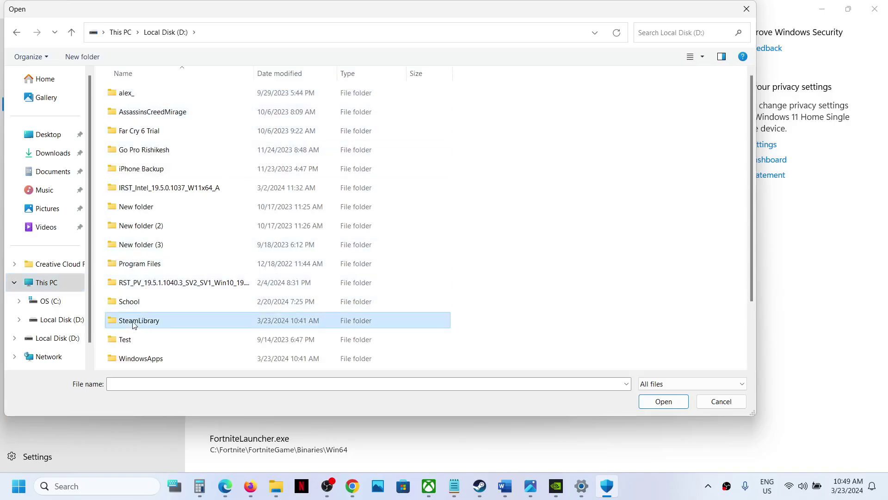
click(73, 33)
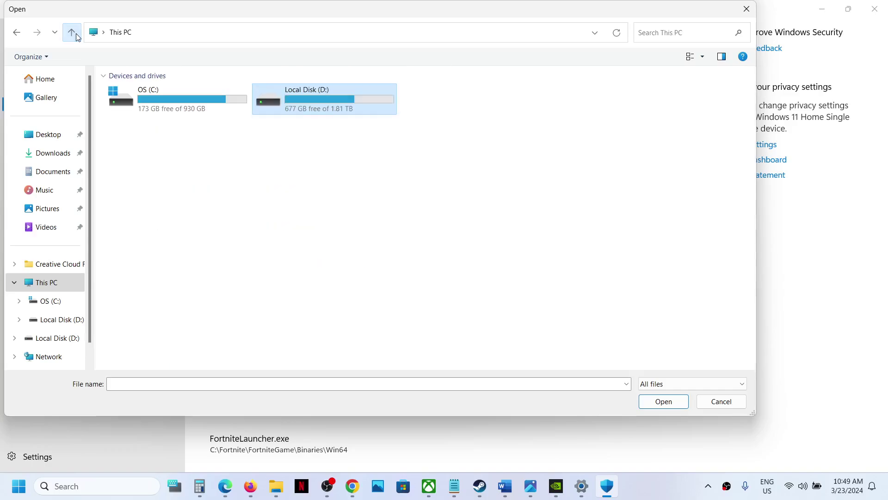
double_click(191, 110)
scroll(173, 278, down, 2)
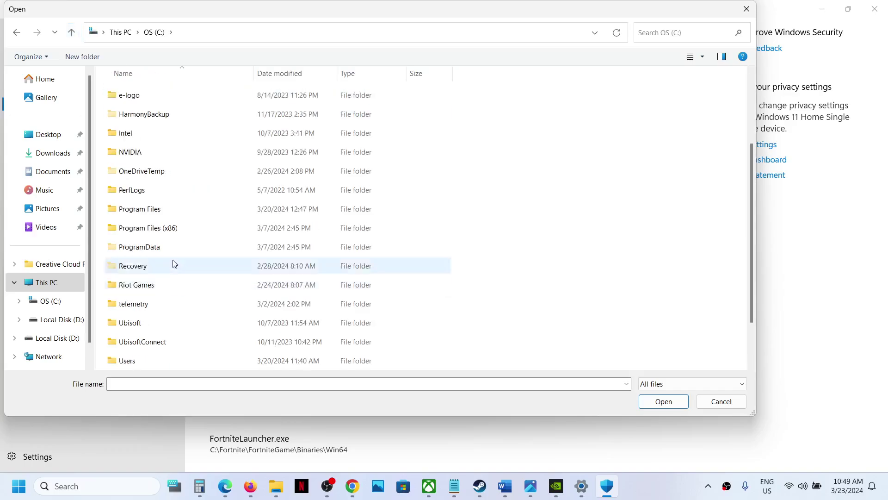
double_click(174, 233)
scroll(173, 236, down, 5)
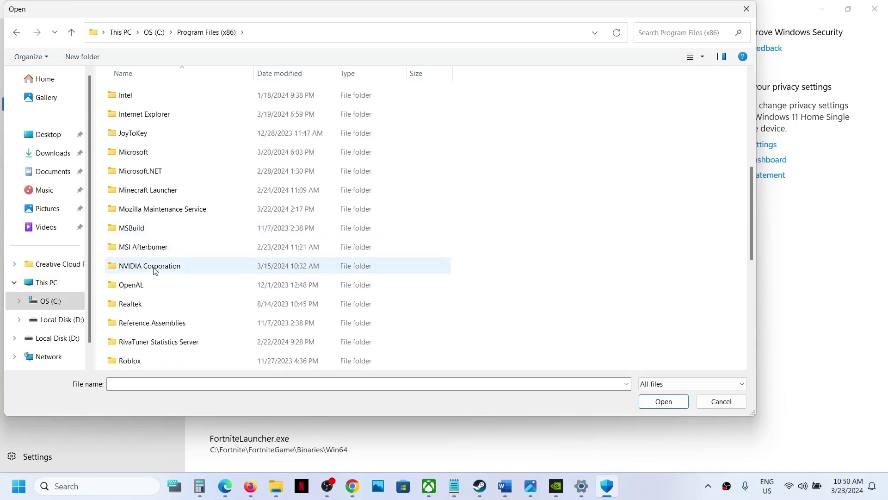
scroll(158, 266, down, 5)
Allow HorizonForbiddenWest from Steam\steamapps\common\Horizon Forbidden West Complete Edition through Controlled folder access
double_click(141, 115)
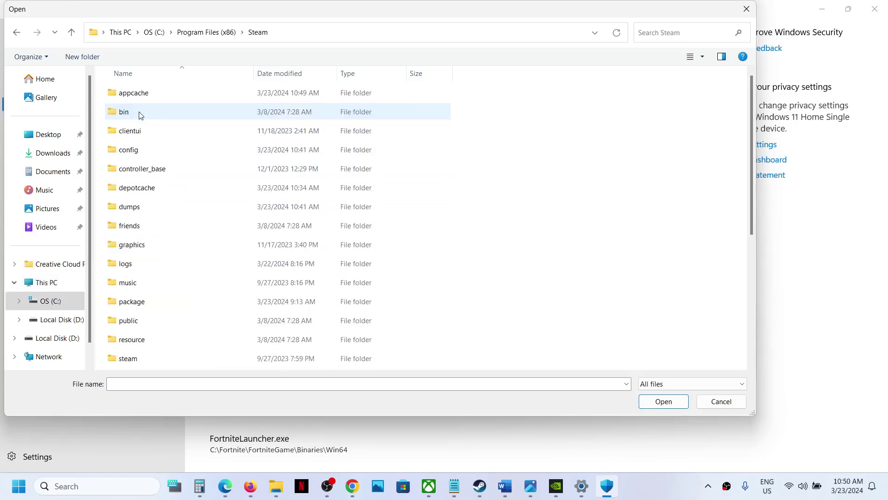
scroll(171, 282, down, 3)
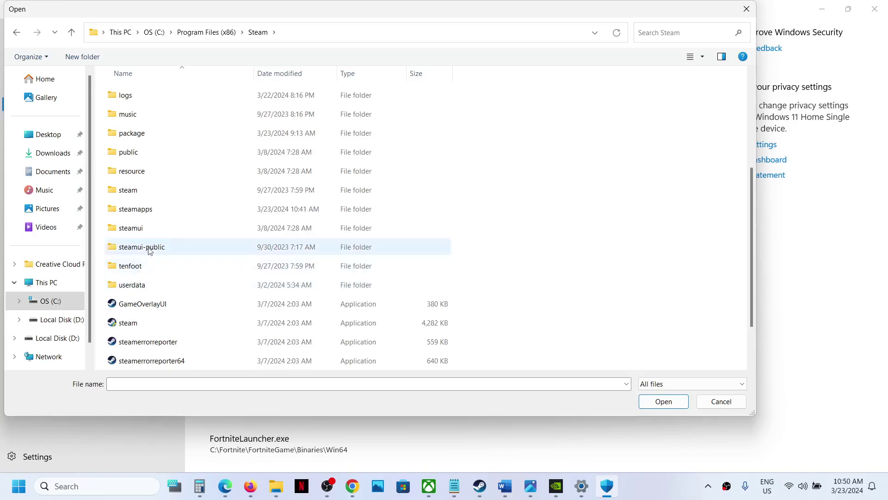
double_click(149, 213)
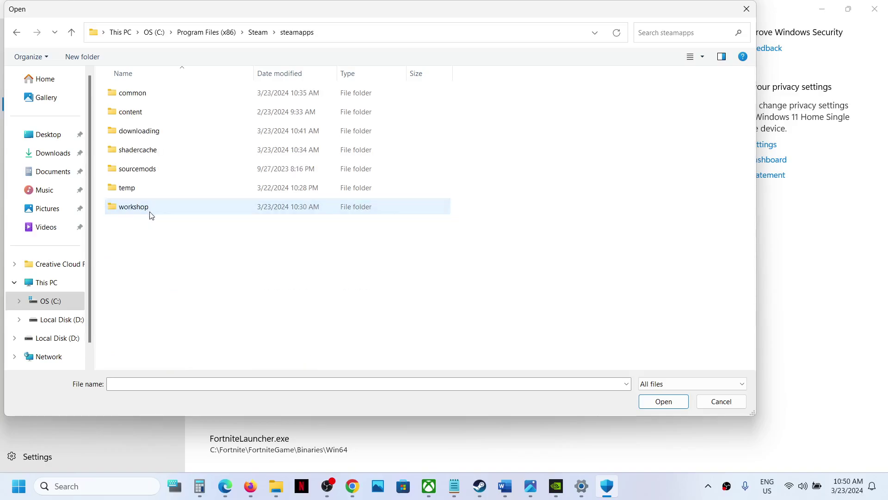
double_click(145, 93)
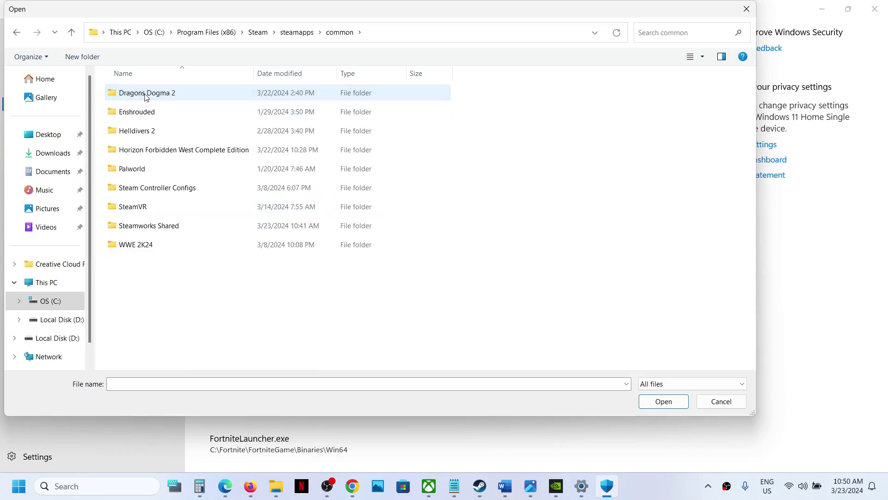
double_click(177, 150)
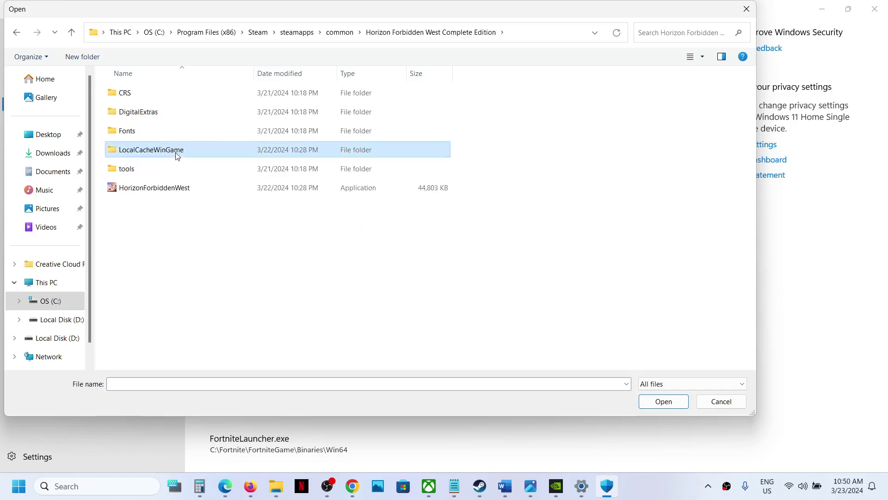
click(152, 189)
click(663, 401)
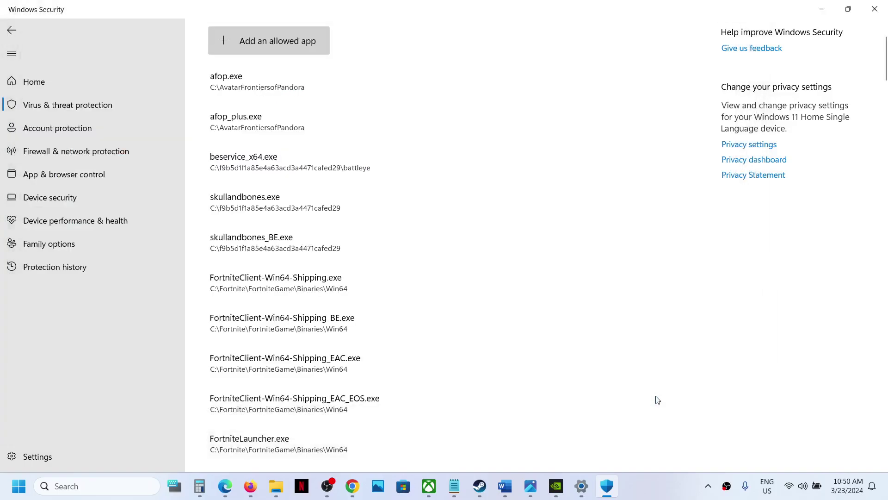
Search Windows for 'control' and launch Control Panel
click(74, 486)
text(control)
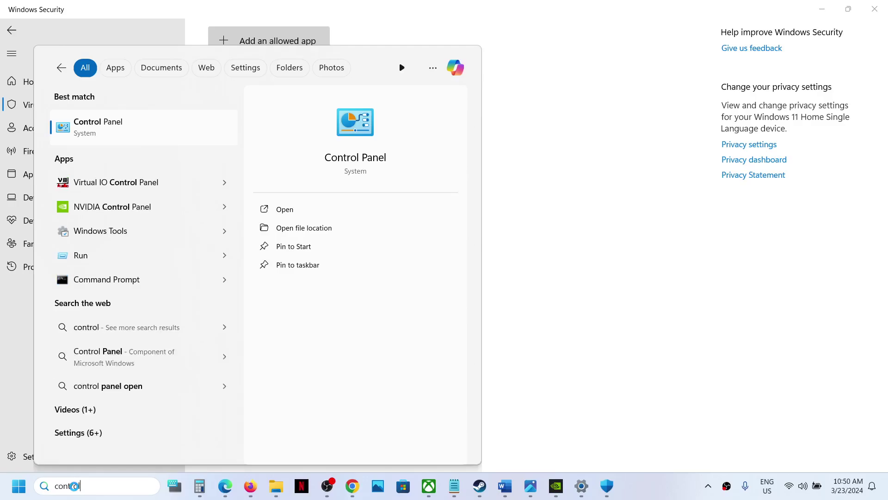
click(138, 124)
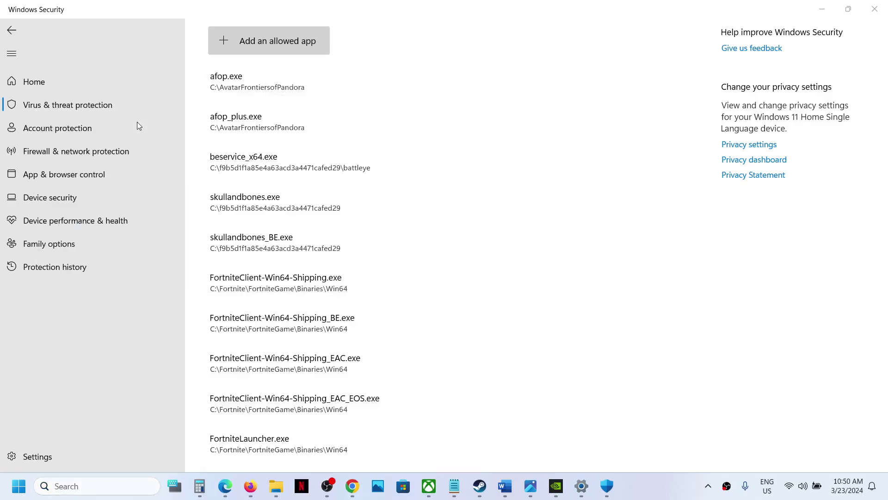
Open Windows Defender Firewall's allowed apps list, unlock it with Change settings, and choose Allow another app
click(336, 97)
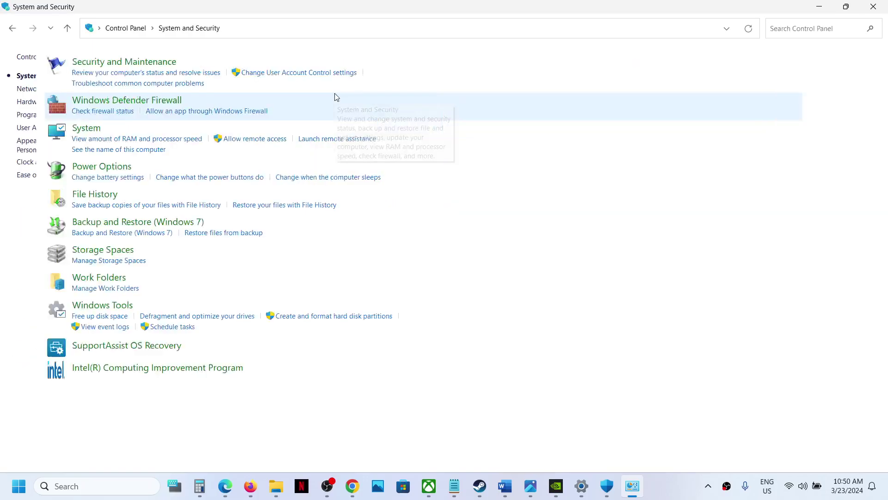
click(220, 101)
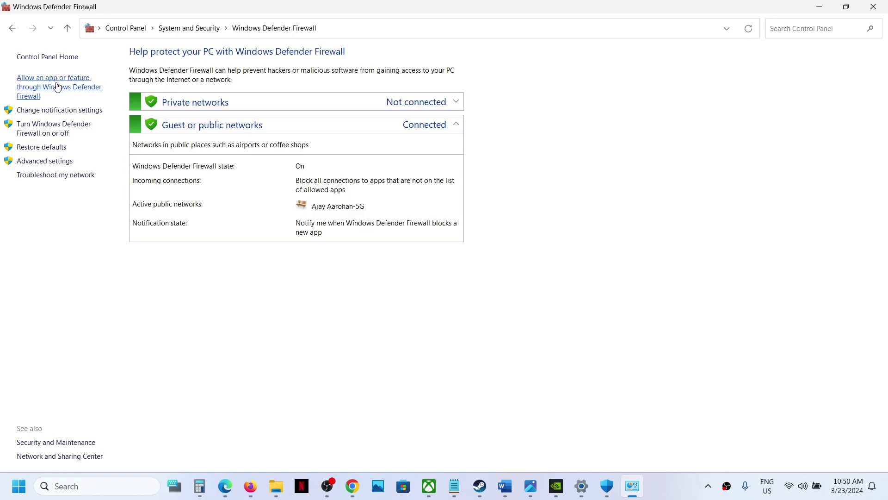
click(57, 87)
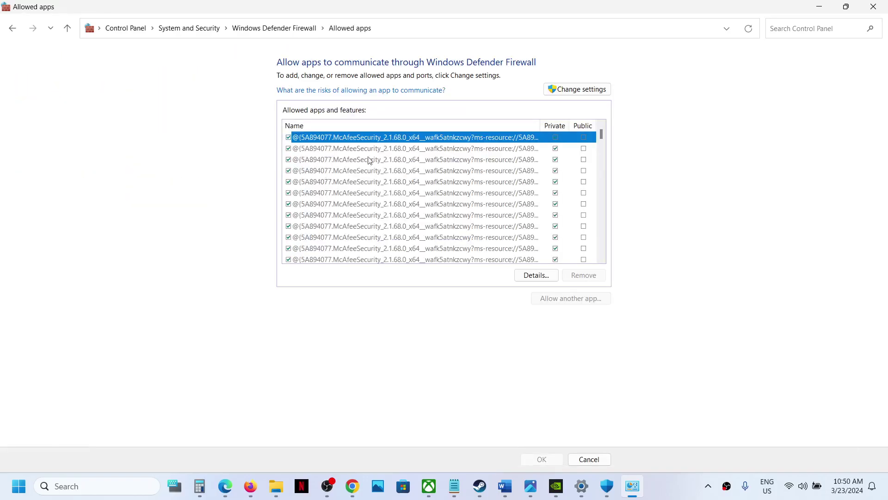
click(577, 90)
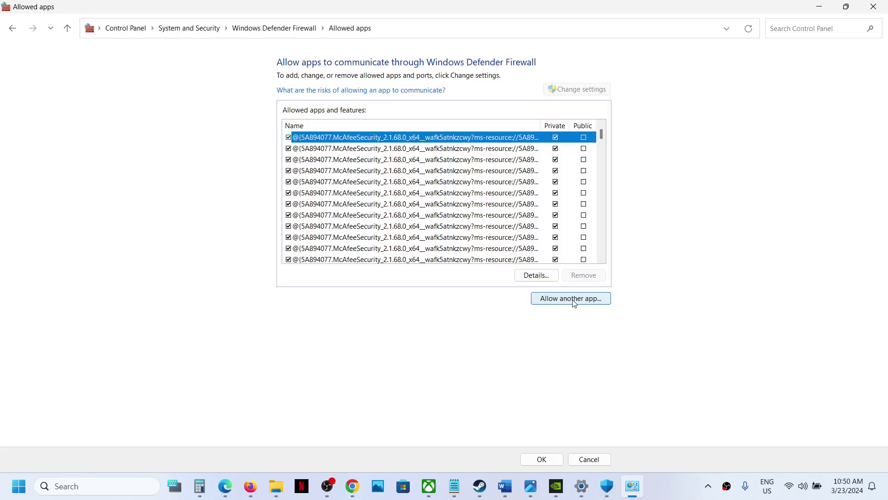
click(572, 300)
Browse to HorizonForbiddenWest.exe in the Horizon Forbidden West folder and add it as a firewall exception
click(523, 297)
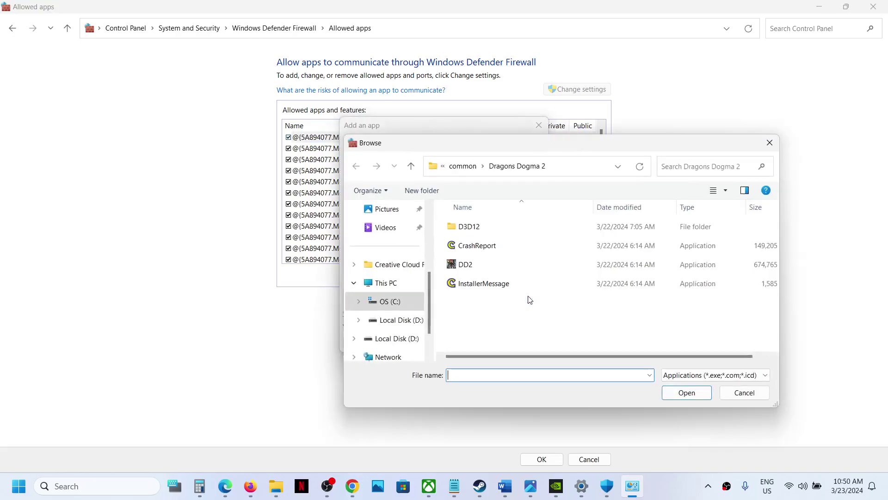
click(468, 172)
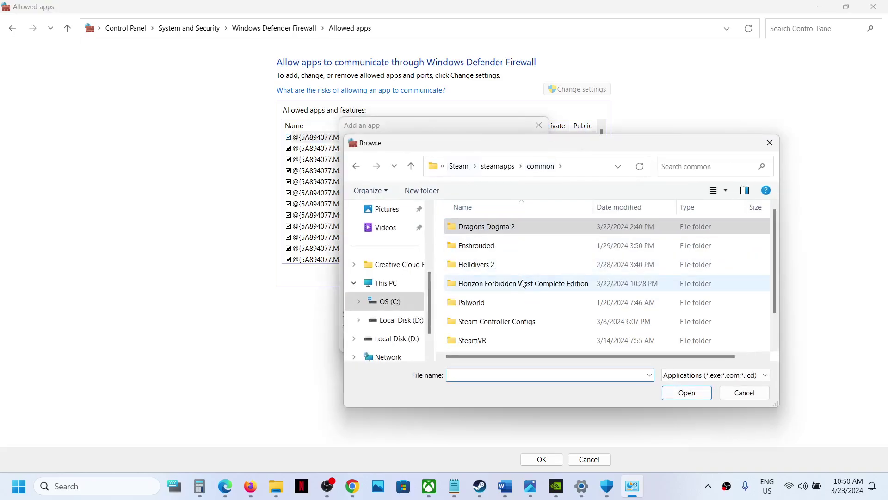
double_click(520, 284)
click(499, 324)
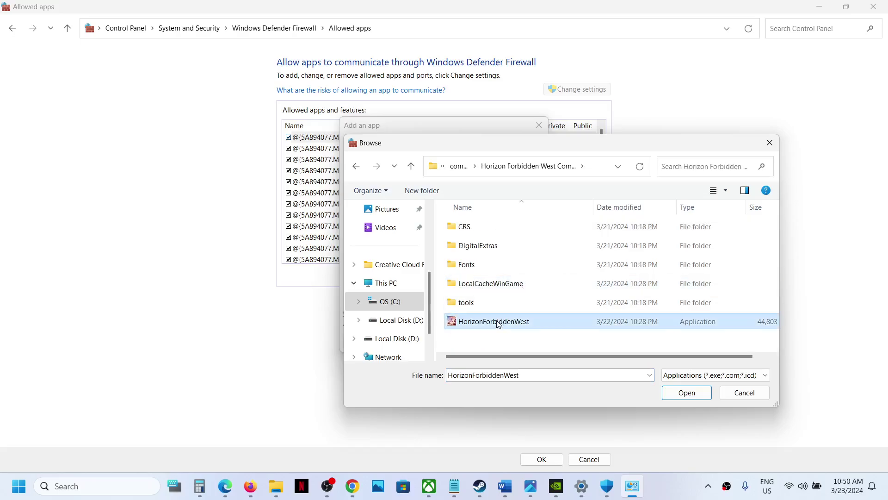
click(686, 401)
click(498, 344)
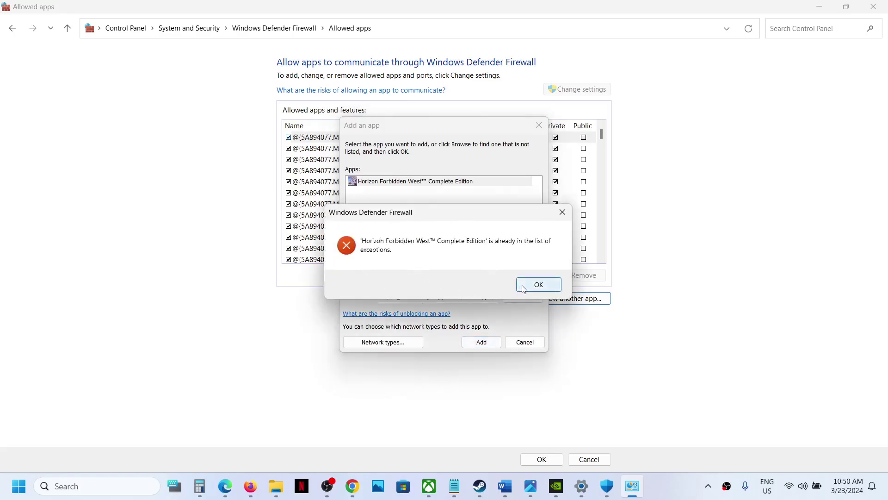
Dismiss the already-in-the-list error, cancel the addition, and close the allowed apps list with OK
click(537, 285)
click(525, 342)
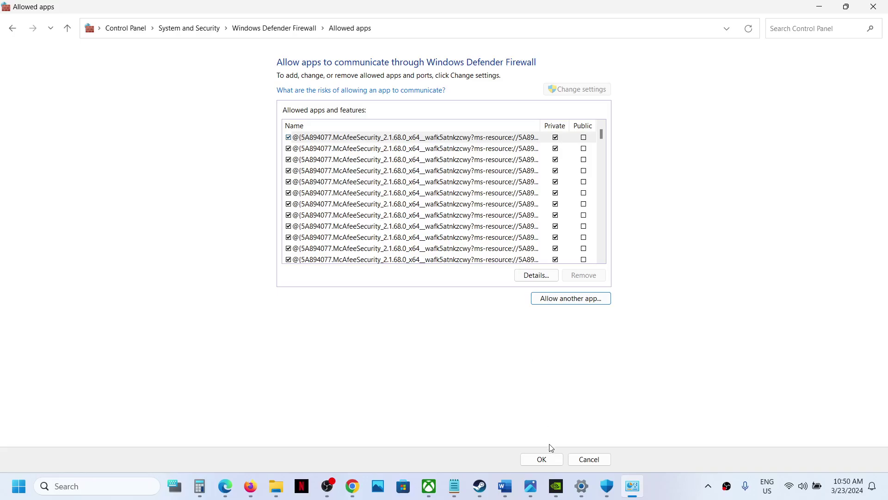
click(540, 459)
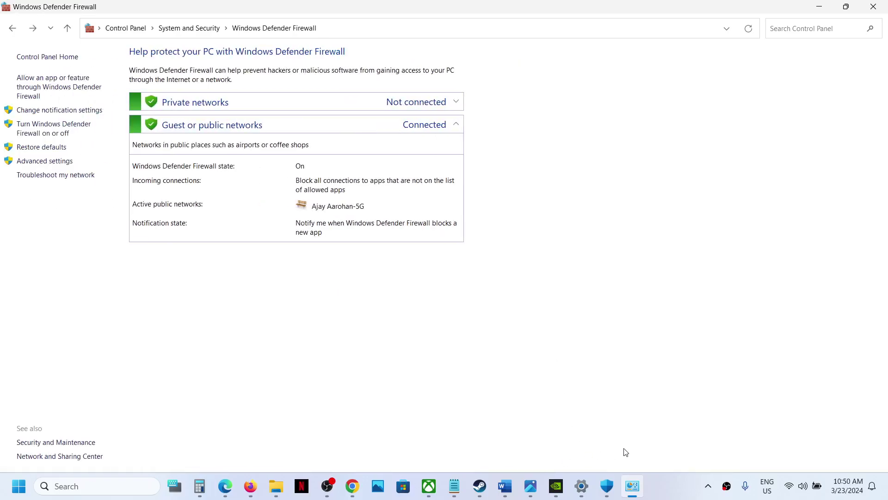
click(481, 489)
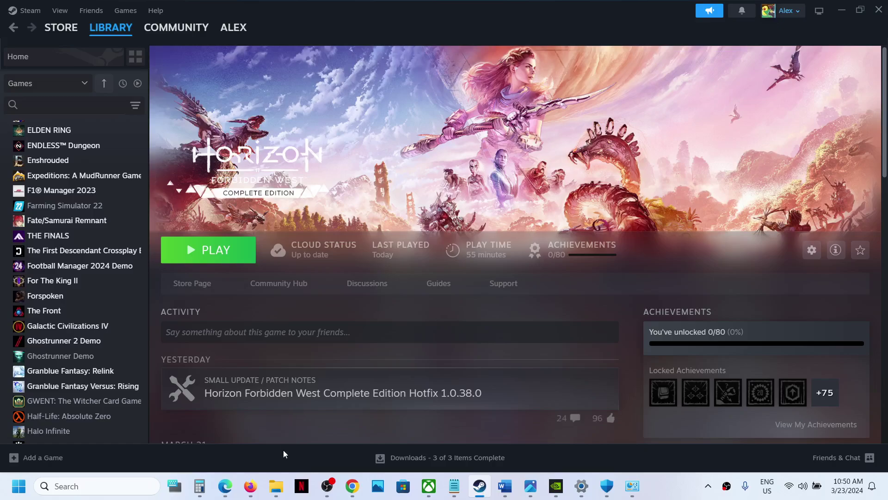
mouse_move(276, 487)
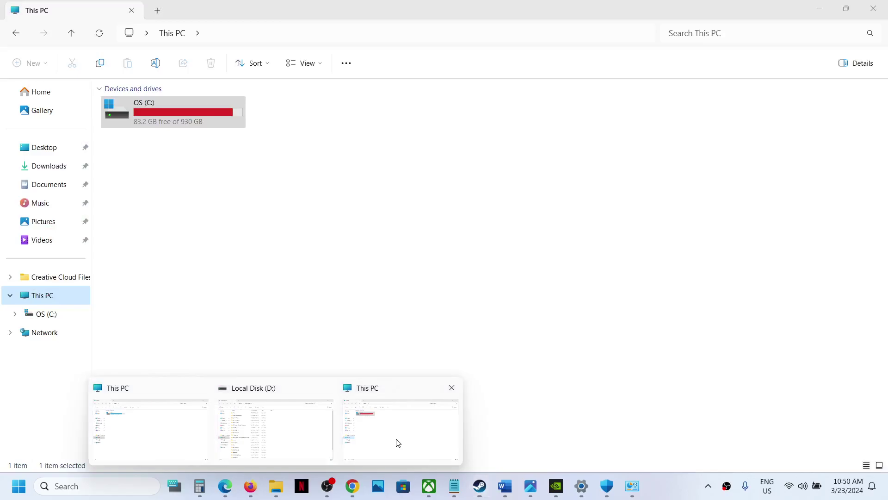
Bring This PC forward, inspect Documents\Horizon Forbidden West Complete Edition, then return to This PC
click(398, 441)
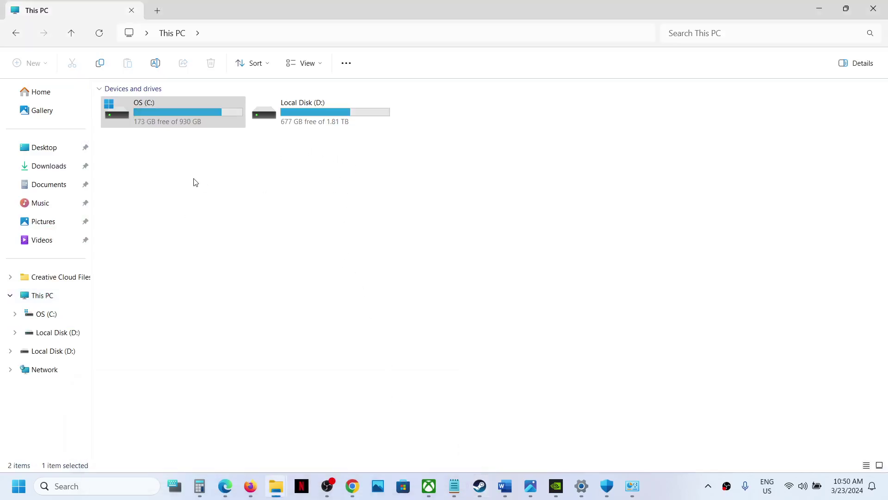
mouse_move(480, 486)
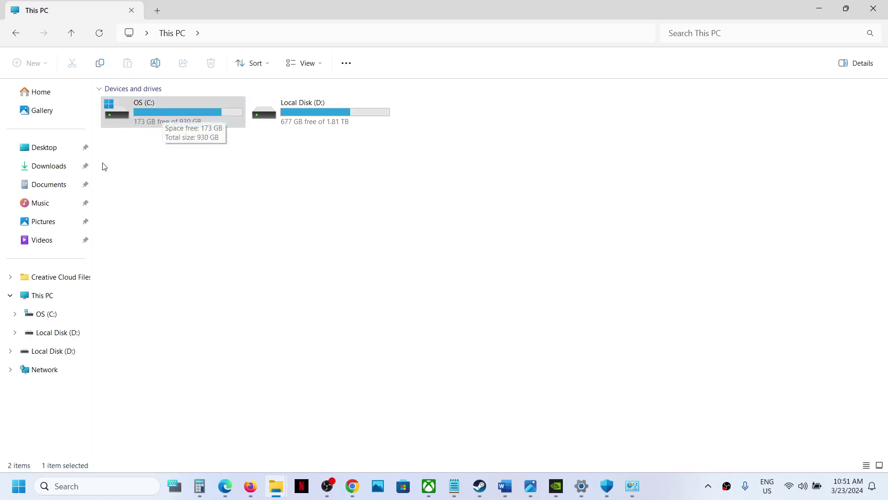
click(67, 187)
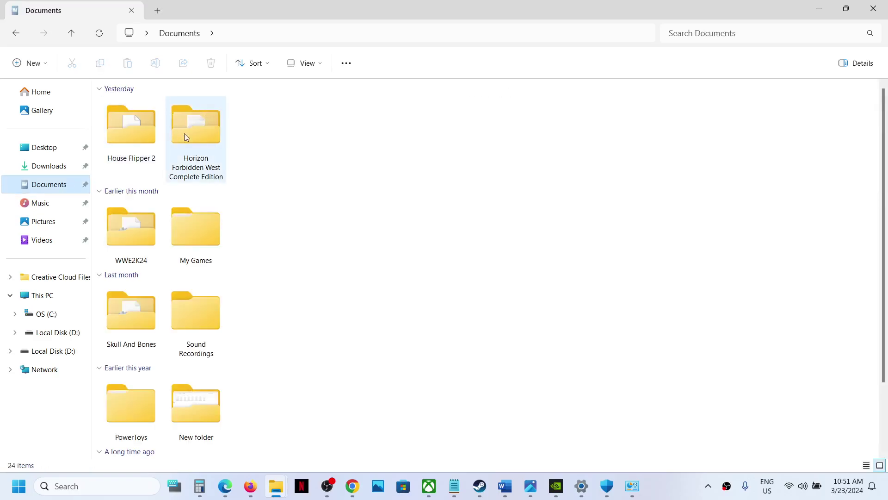
double_click(202, 142)
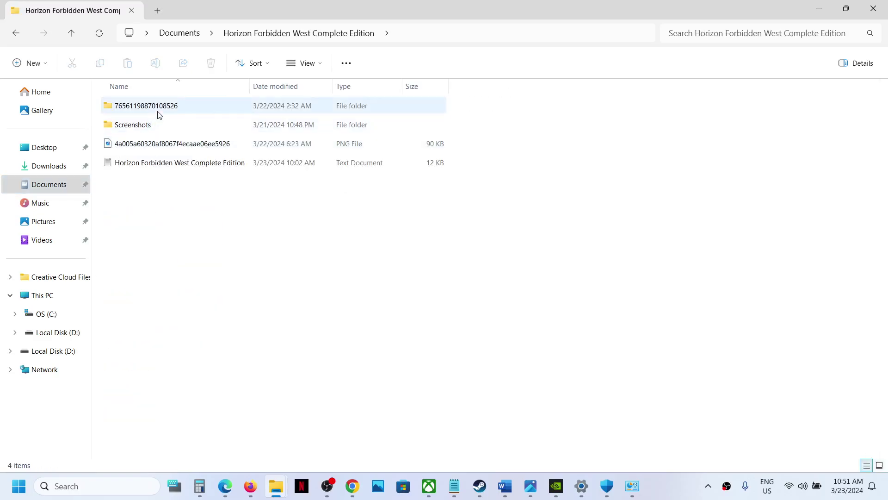
click(61, 193)
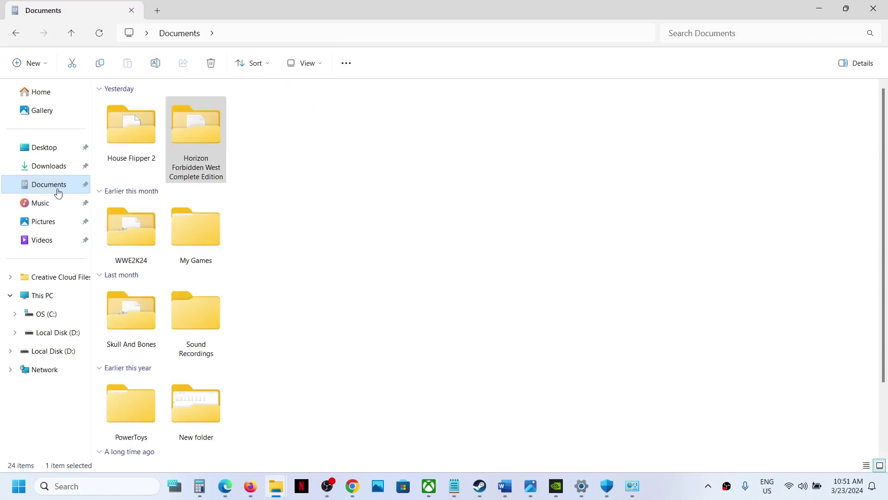
click(48, 296)
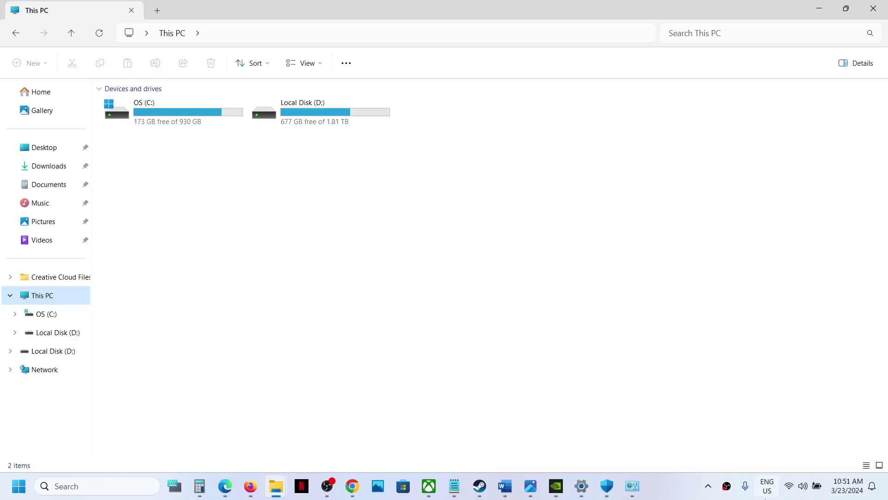
Quit OneDrive from its hidden-tray icon menu and confirm Quit OneDrive
click(708, 486)
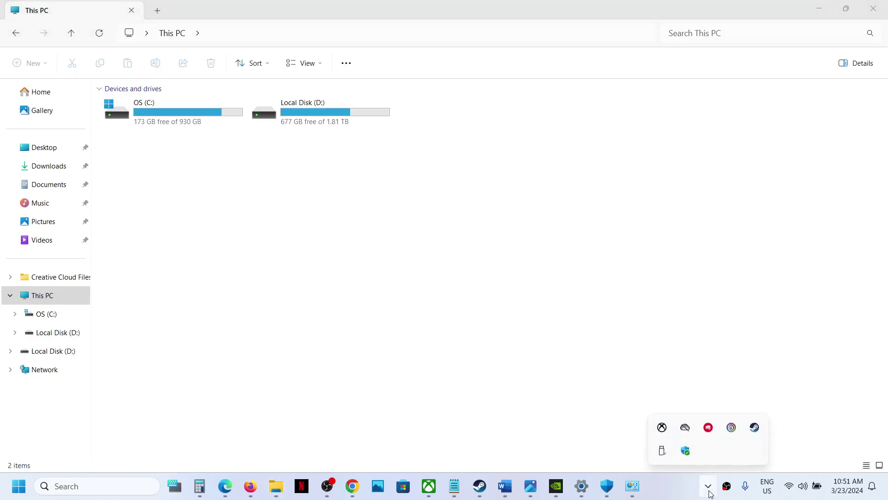
click(685, 428)
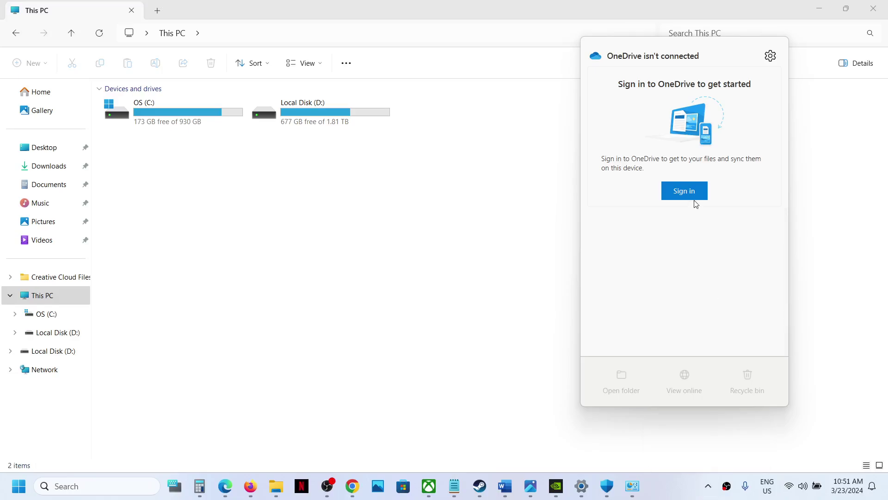
click(709, 492)
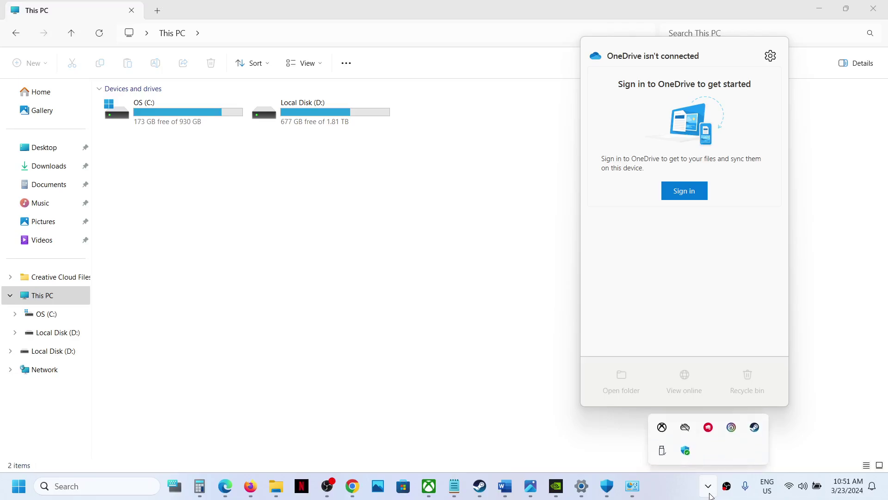
right_click(687, 430)
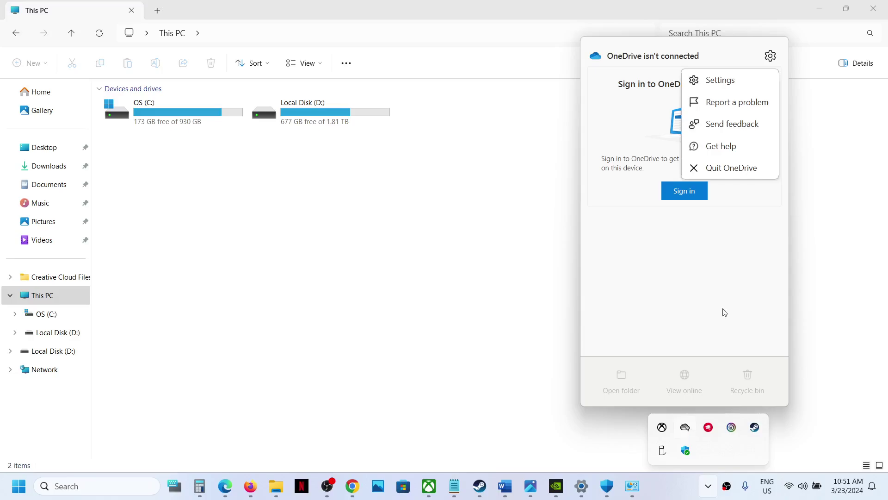
click(743, 168)
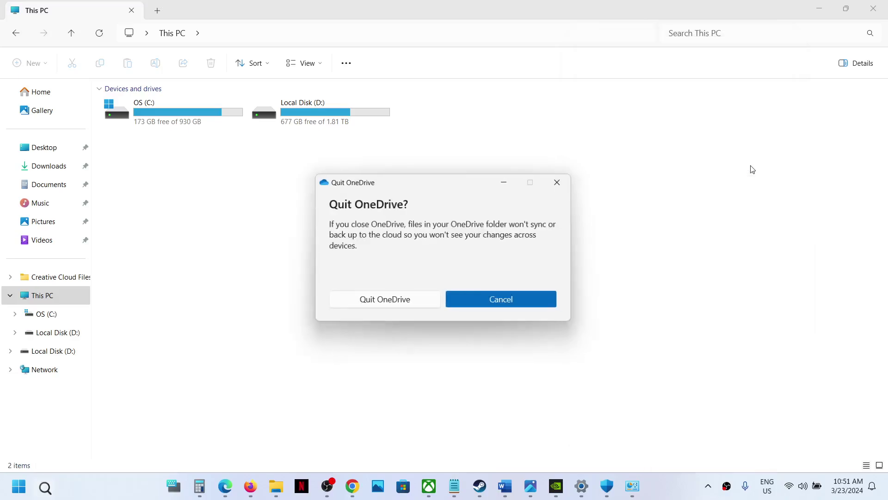
click(418, 303)
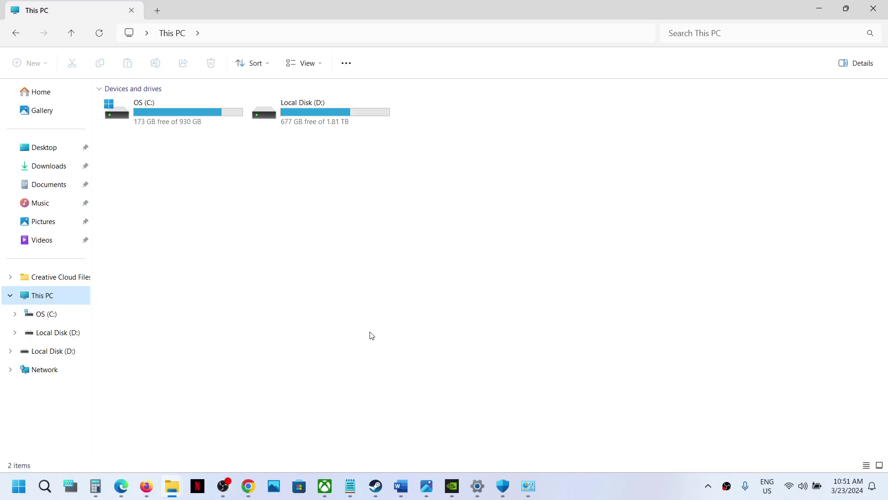
Open Documents\Horizon Forbidden West Complete Edition\numbered save folder, then switch back to Steam
click(53, 185)
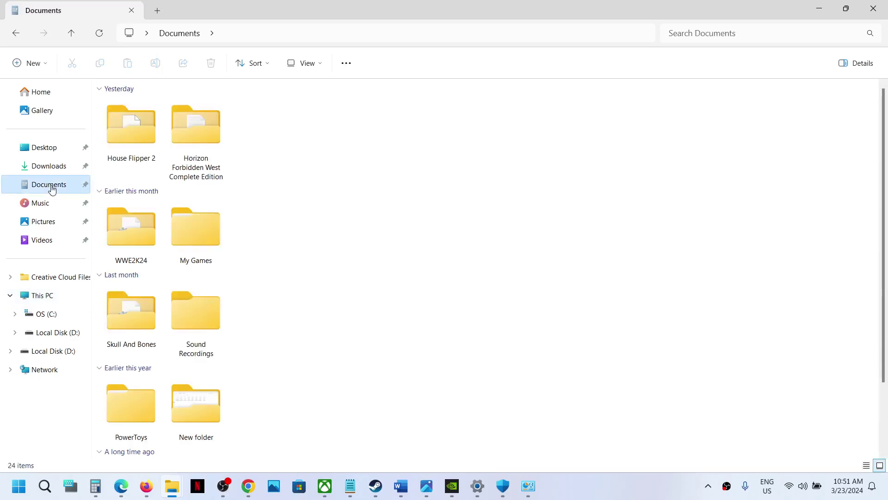
double_click(197, 148)
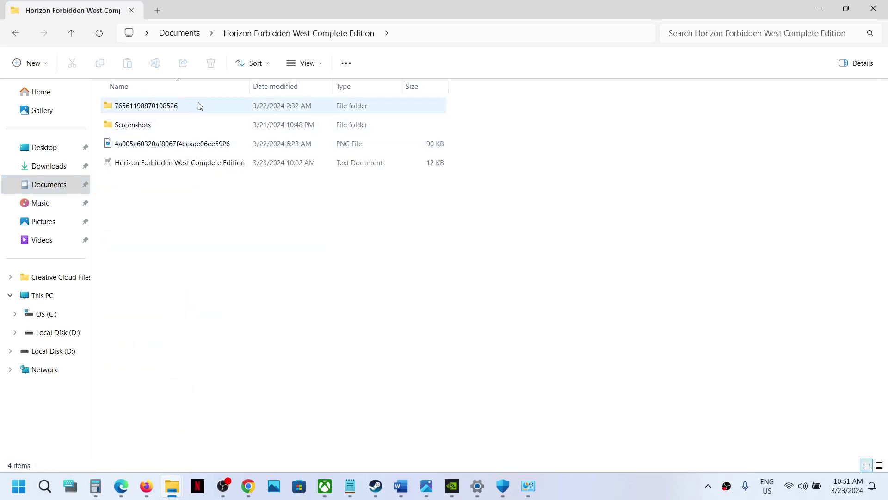
double_click(180, 108)
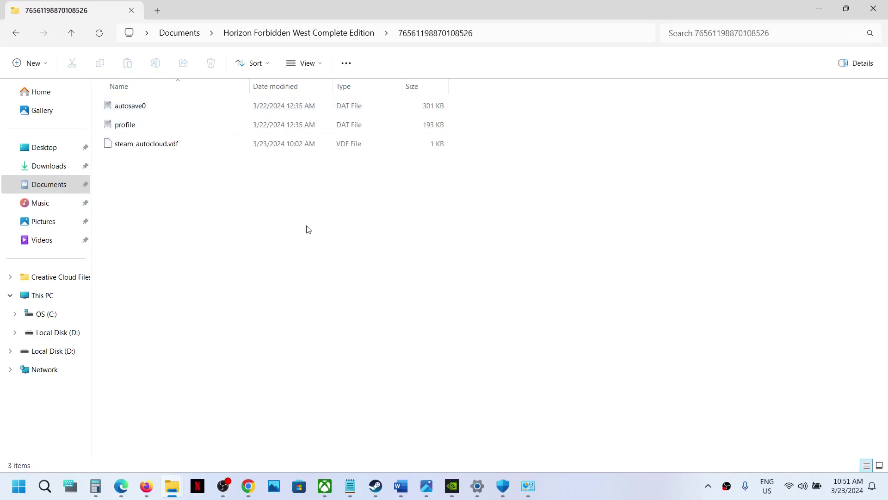
click(376, 490)
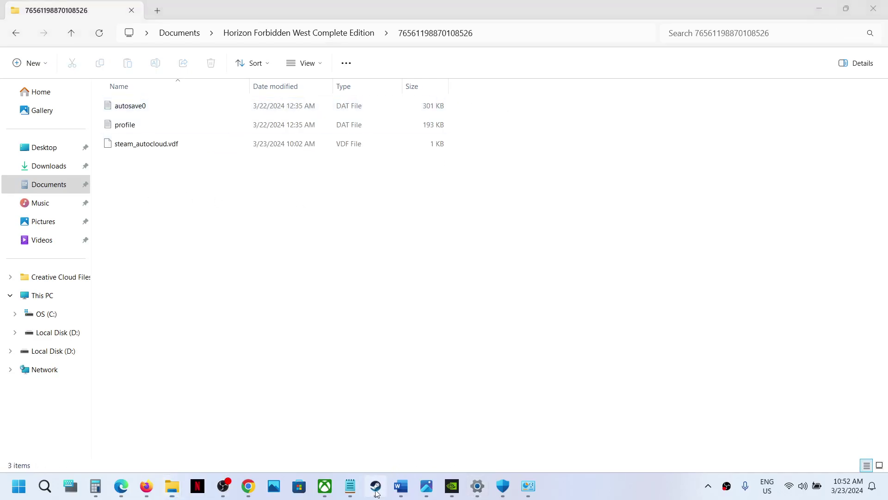